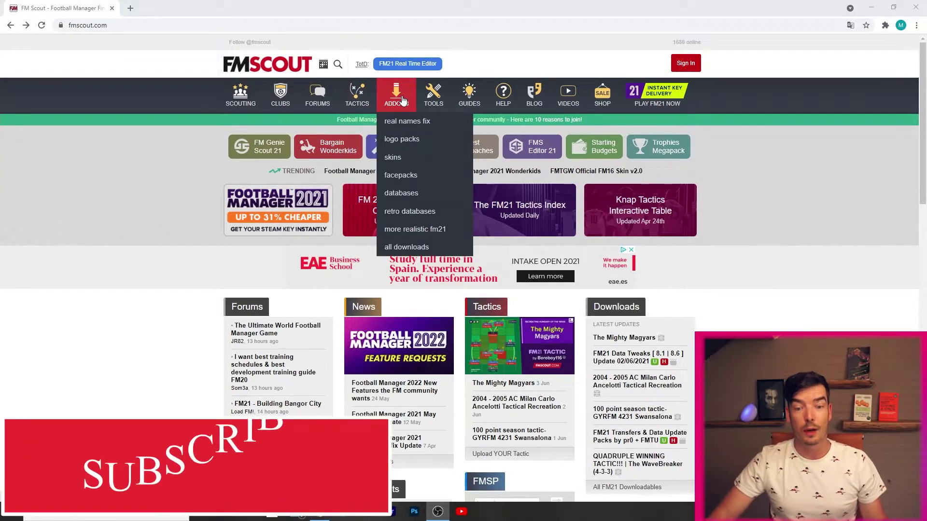
Step: Go from FM Scout's 2021 facepacks page to the 'DF11 Faces Megapack & Updates 2021' article
left_click(400, 175)
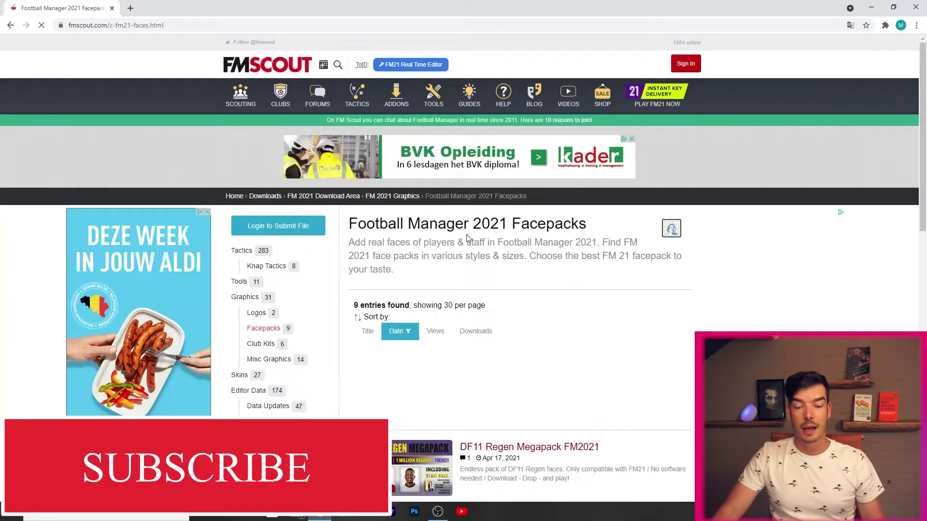
scroll(467, 239, "down", 2)
scroll(492, 268, "down", 1)
scroll(514, 291, "down", 2)
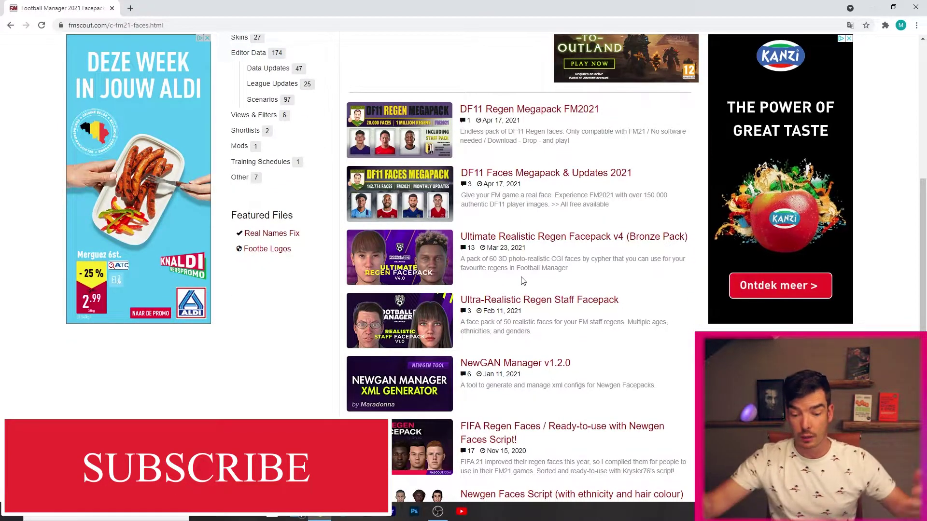
scroll(506, 304, "down", 2)
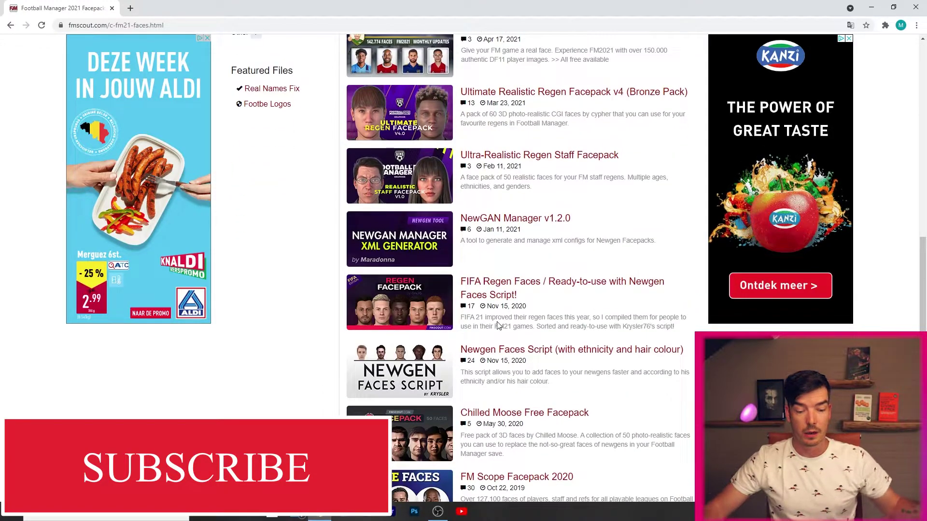
scroll(494, 289, "up", 2)
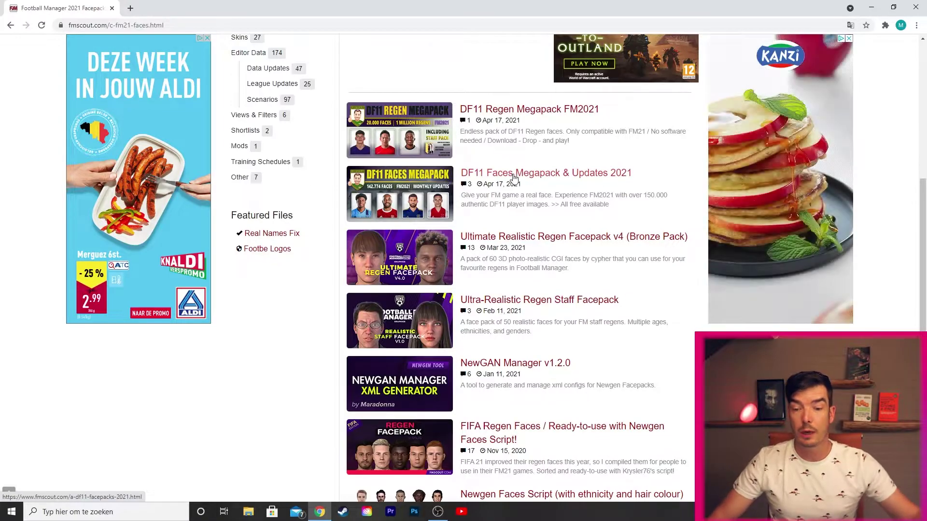
left_click(513, 177)
scroll(413, 275, "down", 4)
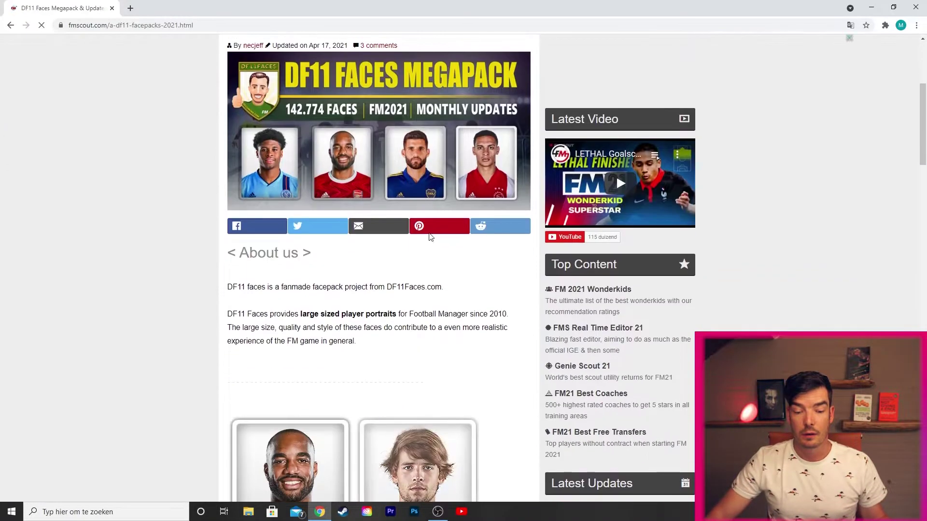
scroll(411, 276, "down", 3)
scroll(414, 261, "down", 3)
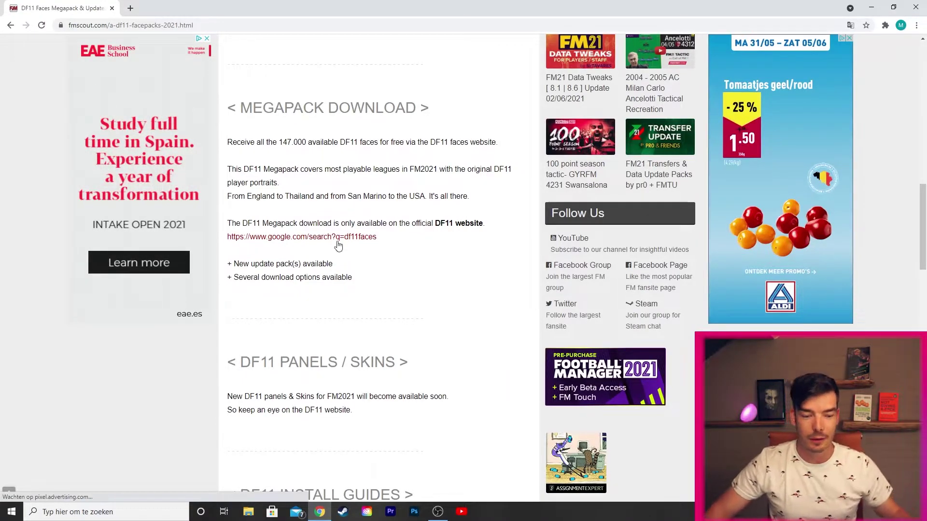
Step: Follow the DF11 link to df11faces.com and go to its MEGAPACK page
left_click(319, 236)
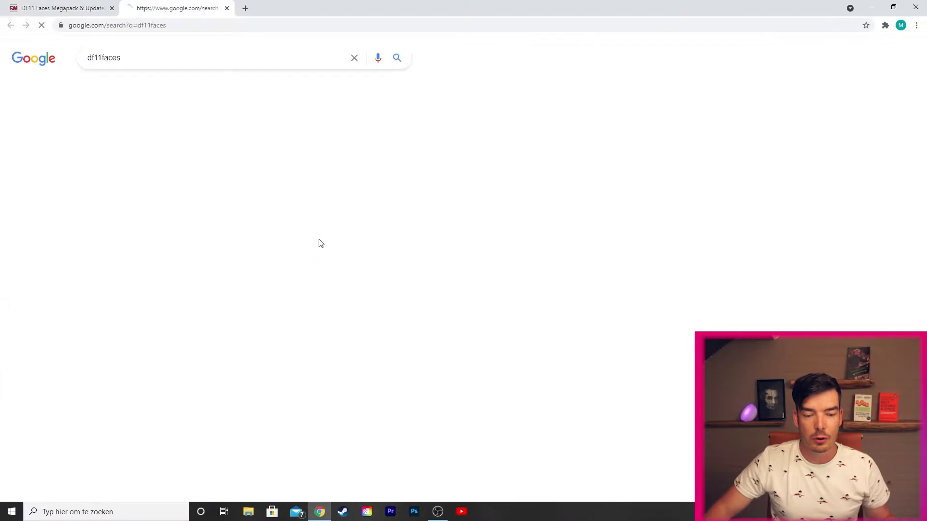
left_click(202, 145)
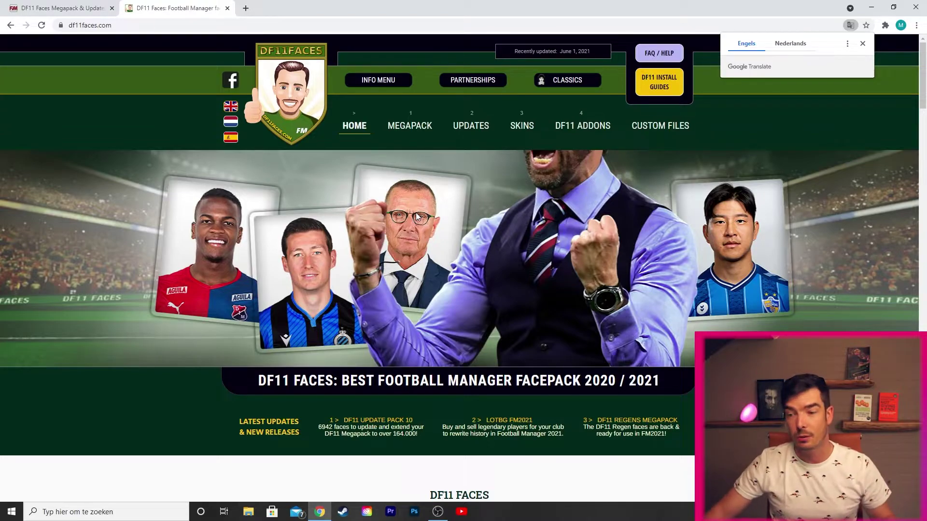
left_click(412, 130)
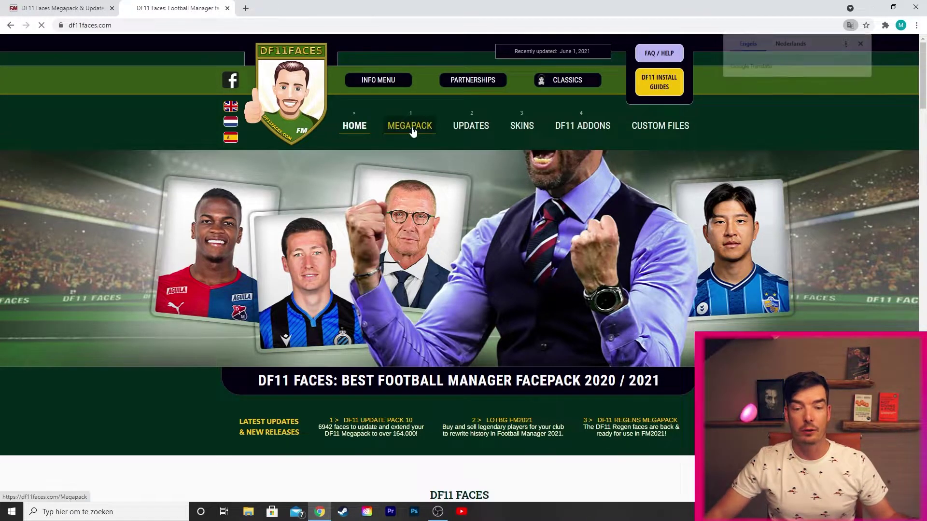
scroll(419, 174, "down", 3)
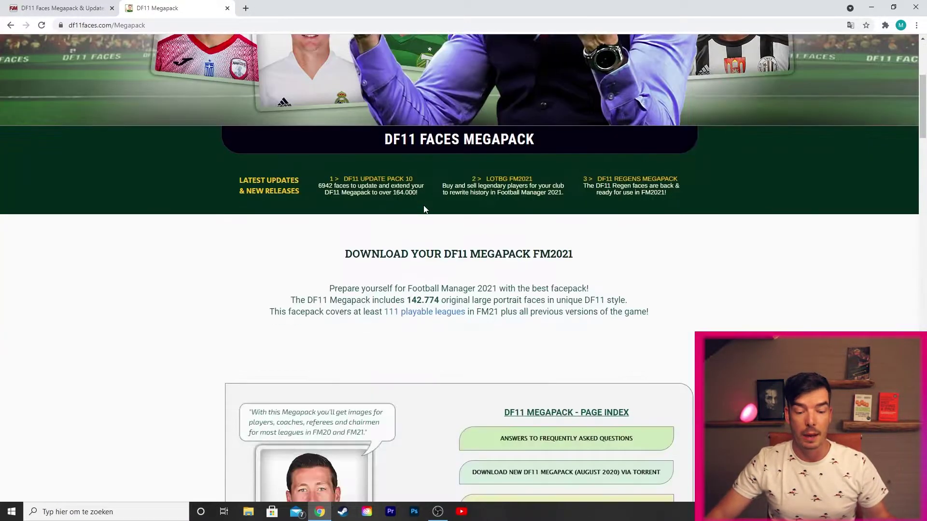
scroll(424, 214, "down", 5)
scroll(425, 217, "down", 1)
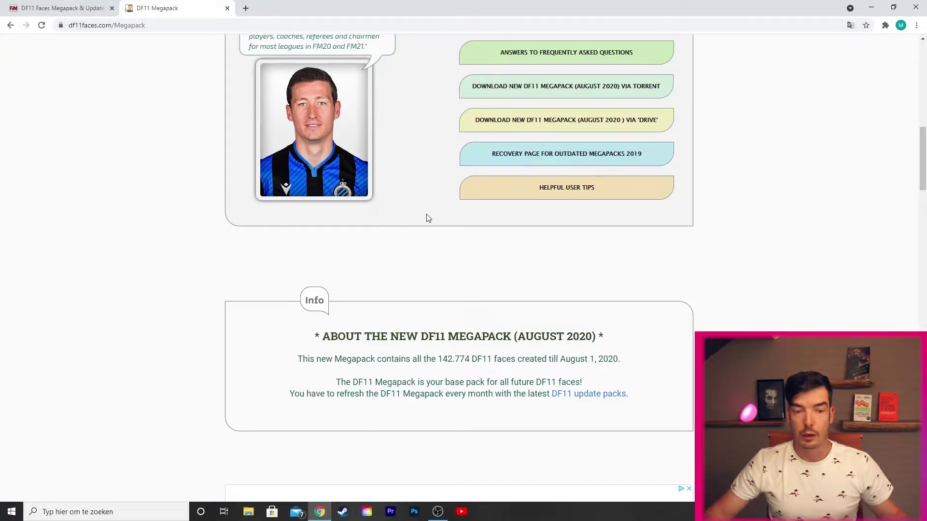
Step: Browse File Explorer to Documenten\Sports Interactive\Football Manager 2021
left_click(247, 511)
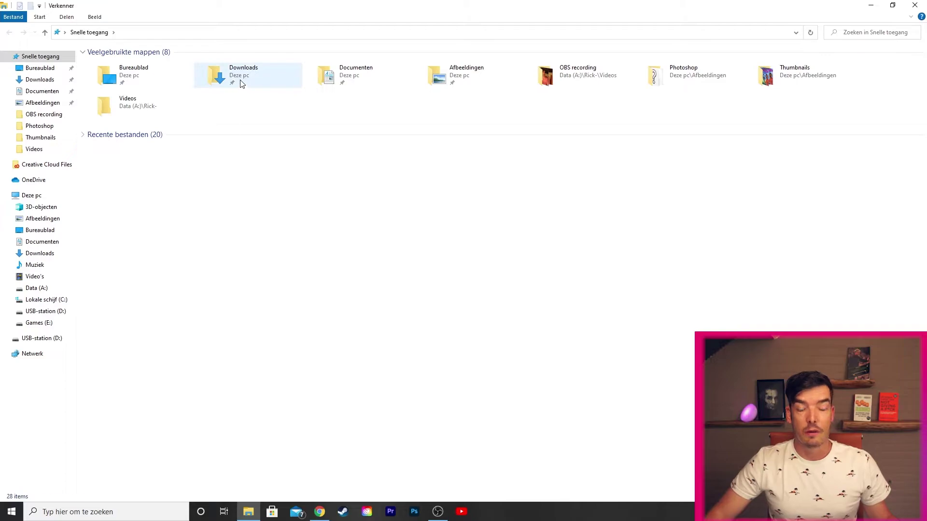
double_click(241, 84)
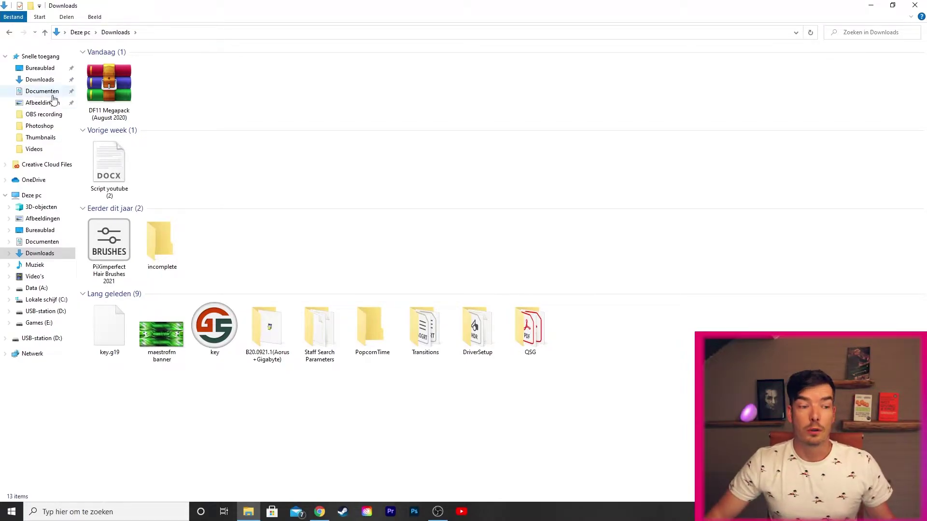
left_click(48, 97)
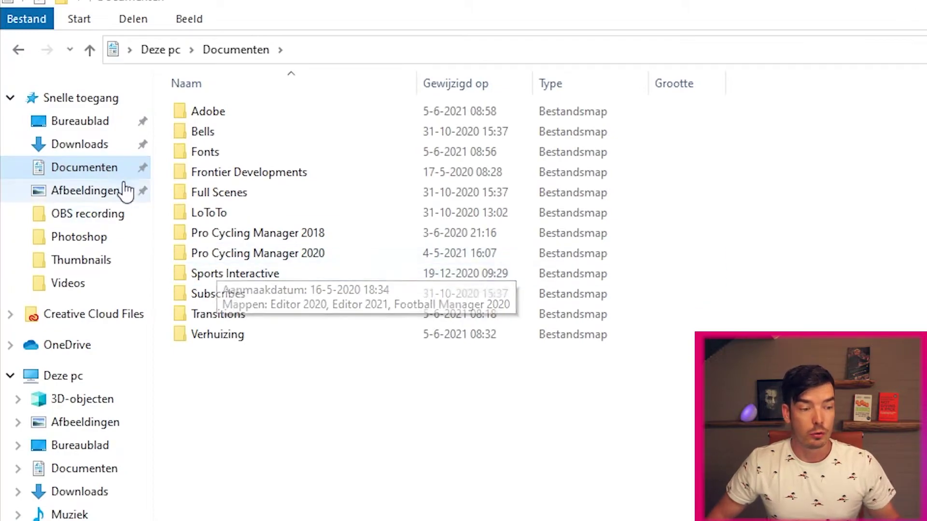
double_click(242, 275)
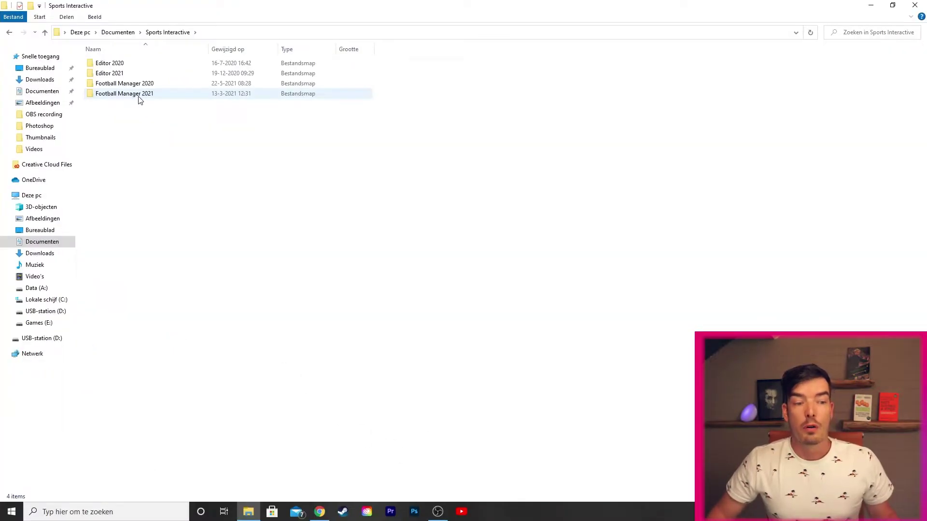
double_click(138, 95)
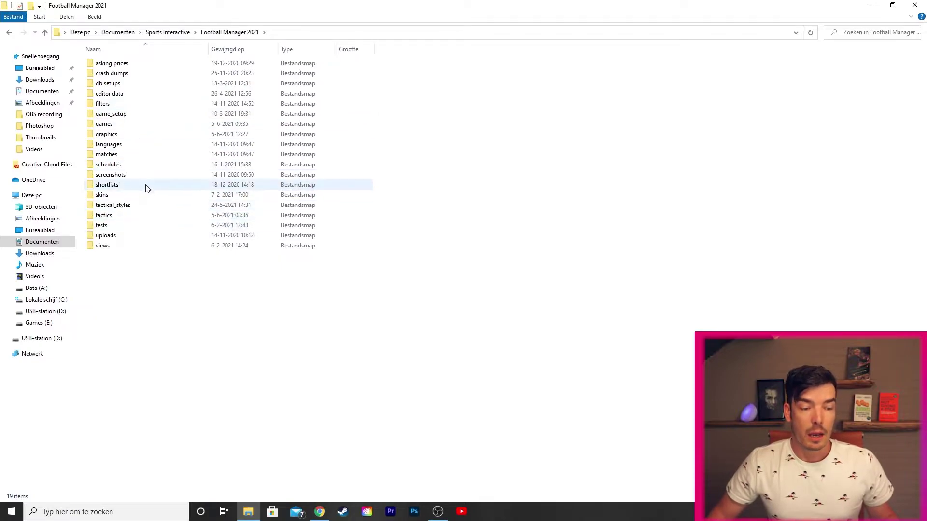
right_click(160, 277)
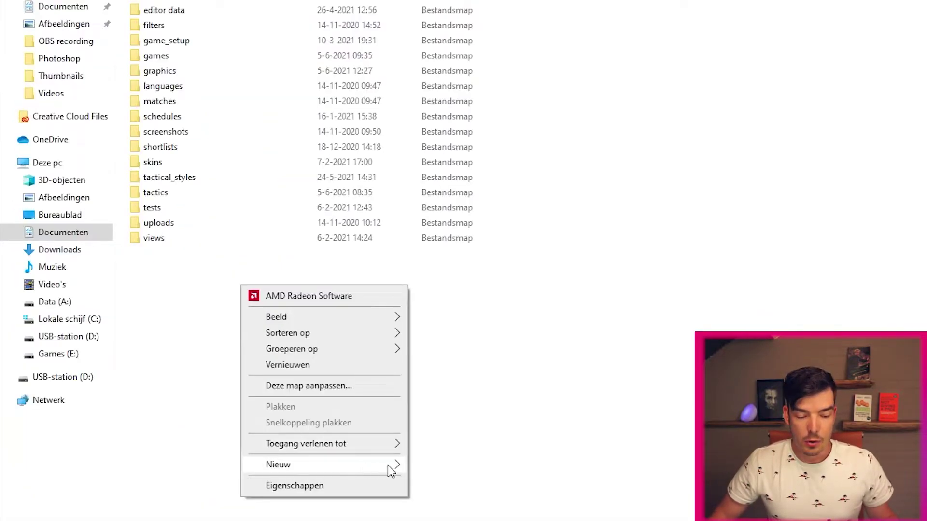
left_click(442, 467)
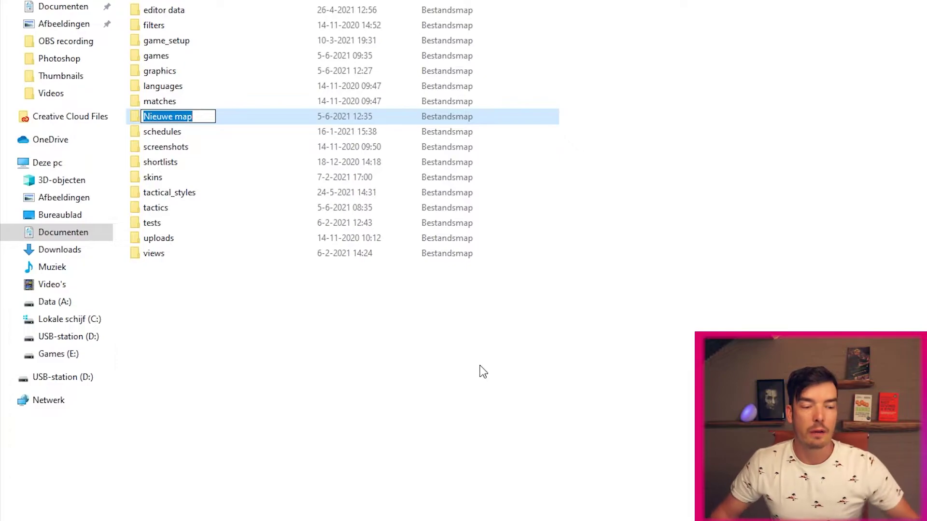
type("Gr")
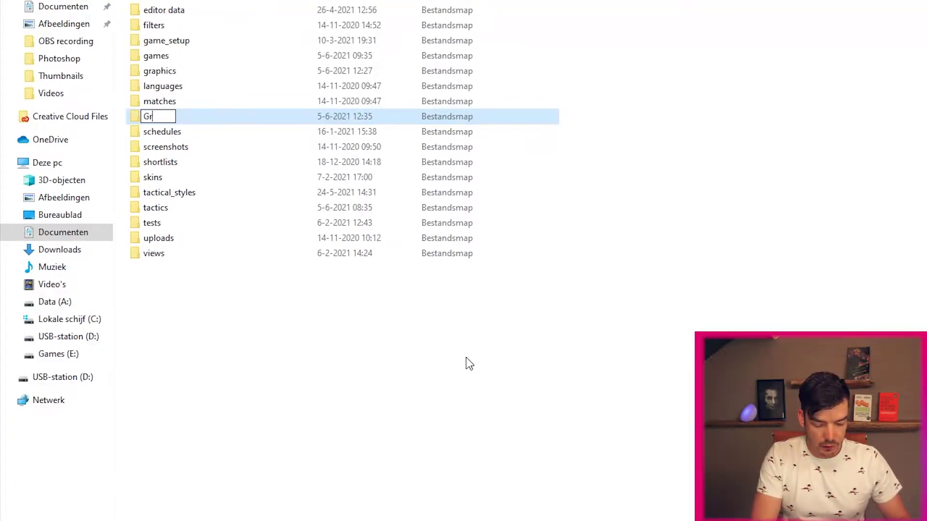
type("aphics")
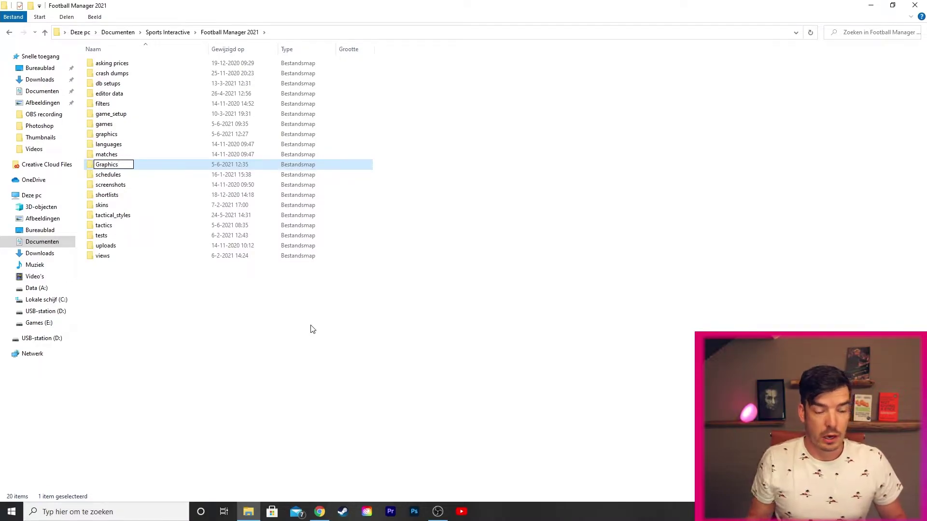
key("Return")
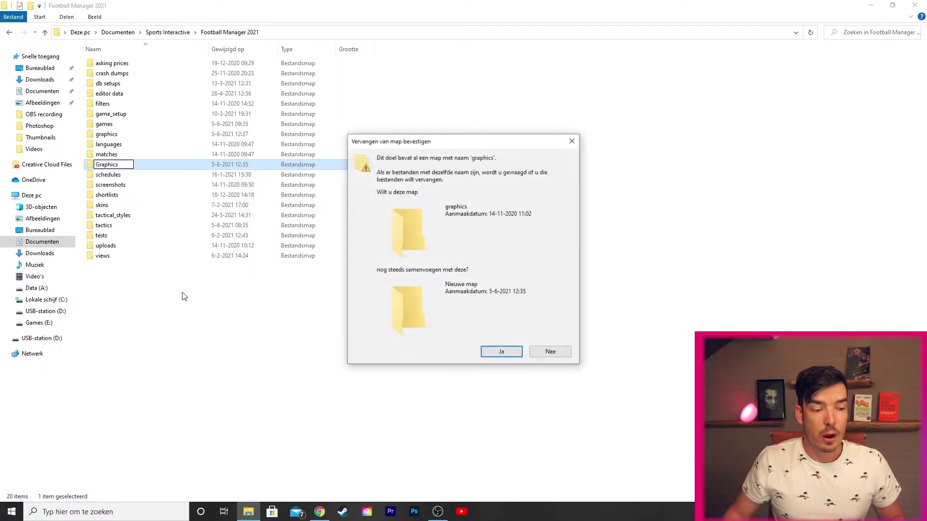
left_click(549, 353)
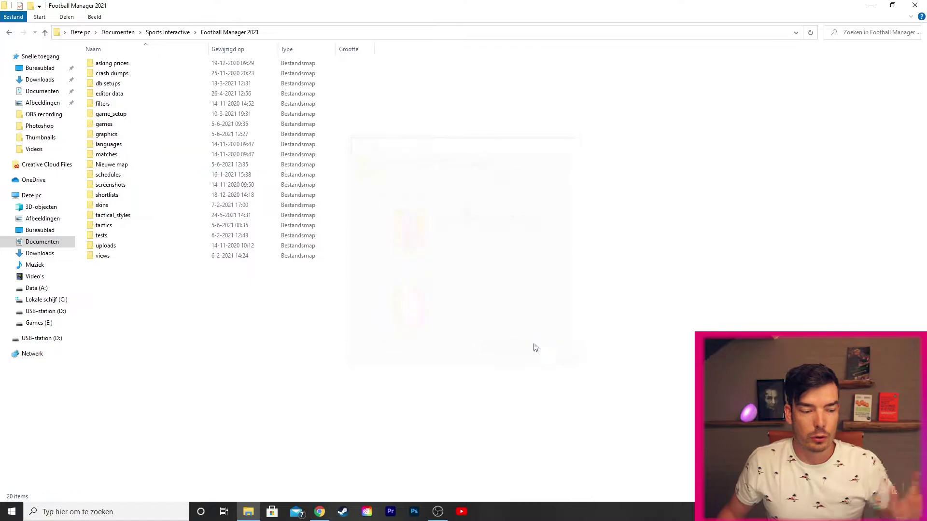
right_click(130, 167)
left_click(118, 168)
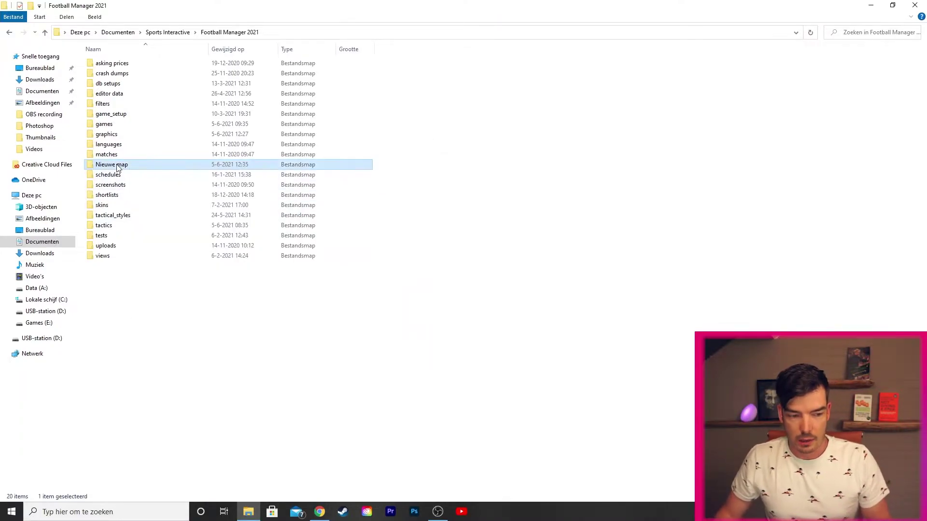
key("Delete")
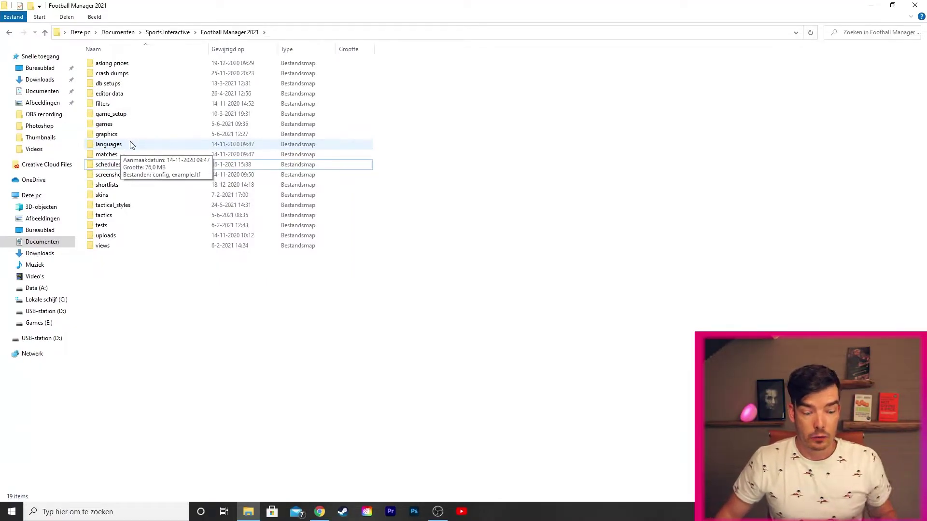
Step: Open the downloaded DF11 Megapack archive and right-click its DF11 Megapack (August 2020) folder
left_click(45, 84)
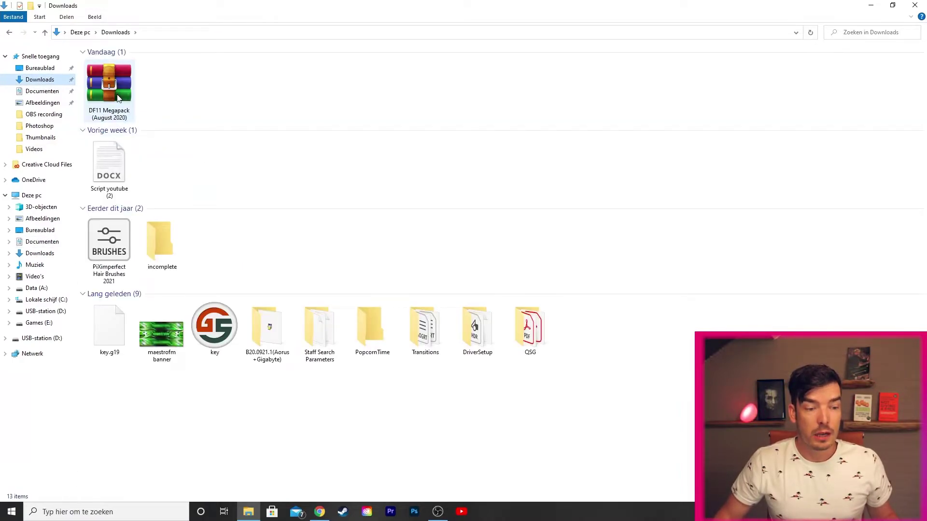
mouse_move(109, 88)
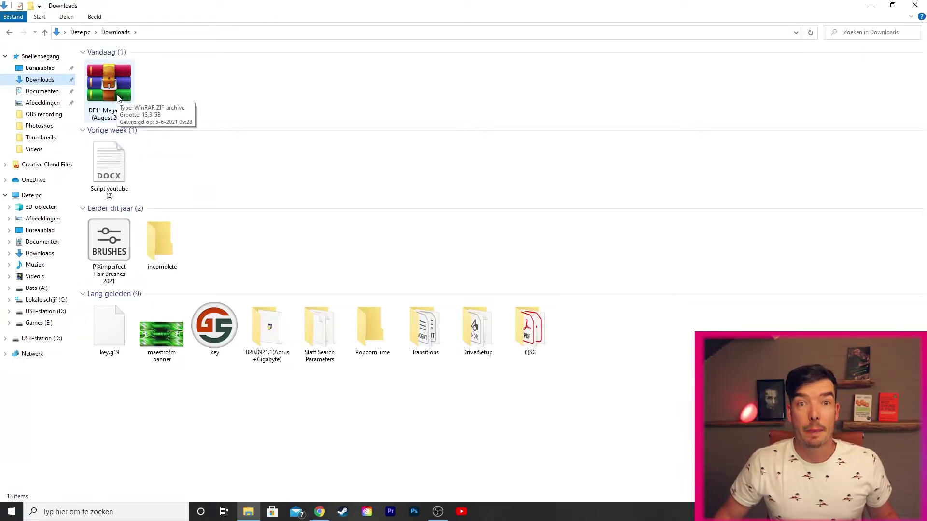
double_click(117, 98)
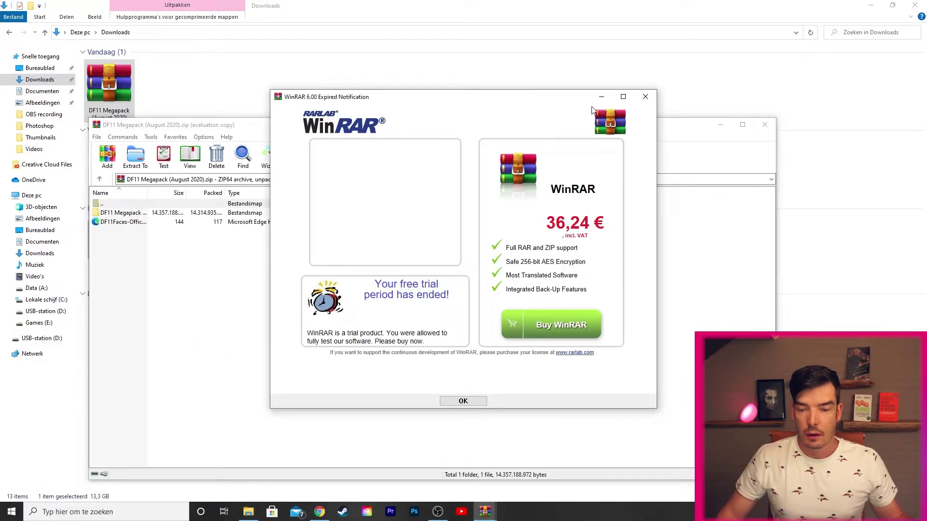
left_click(645, 96)
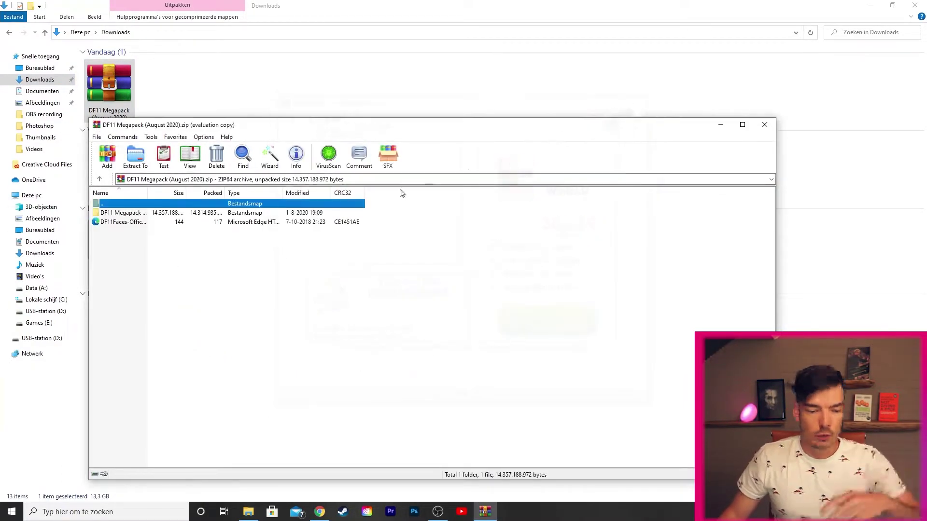
left_click(156, 214)
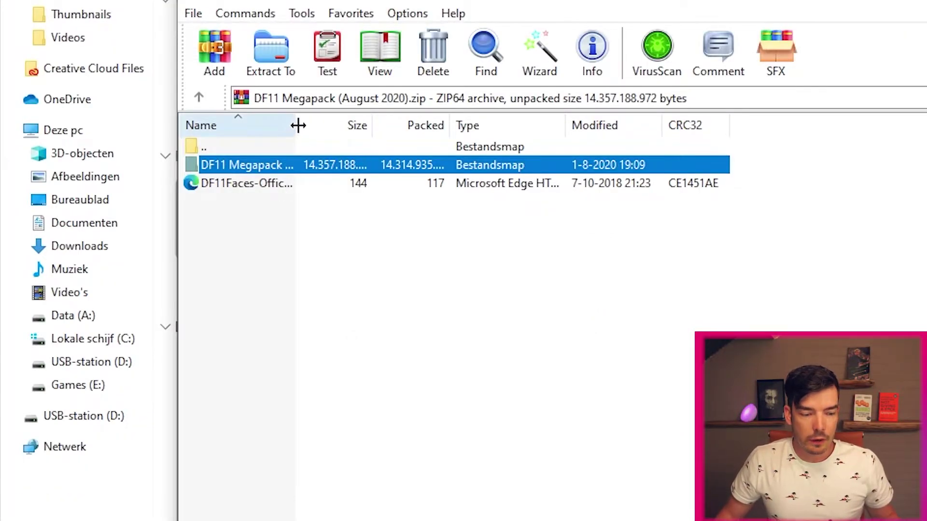
left_click_drag(297, 125, 697, 144)
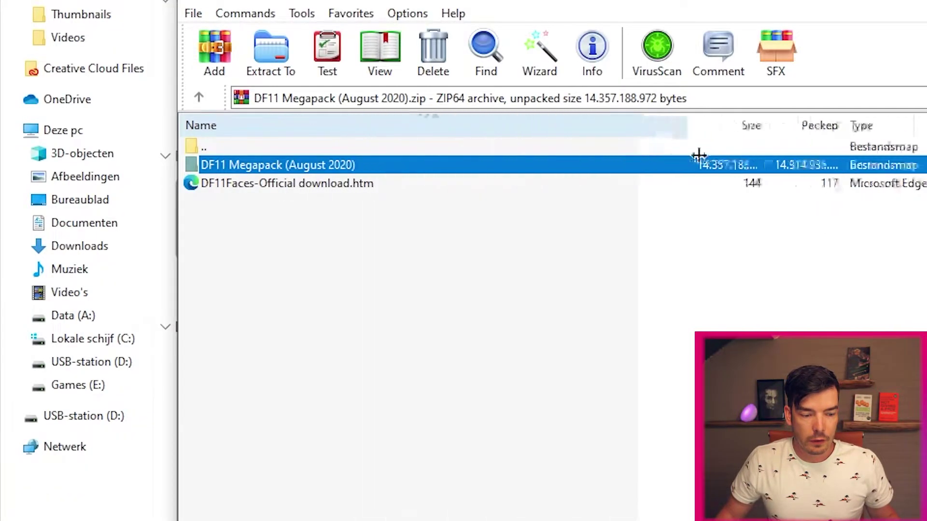
right_click(254, 172)
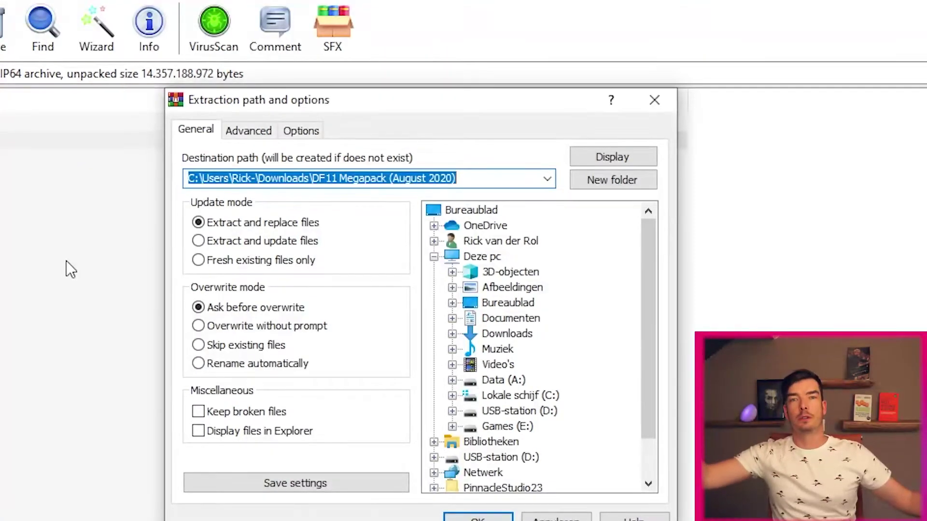
Step: Extract to Documenten\Sports Interactive\Football Manager 2021\graphics
left_click(452, 318)
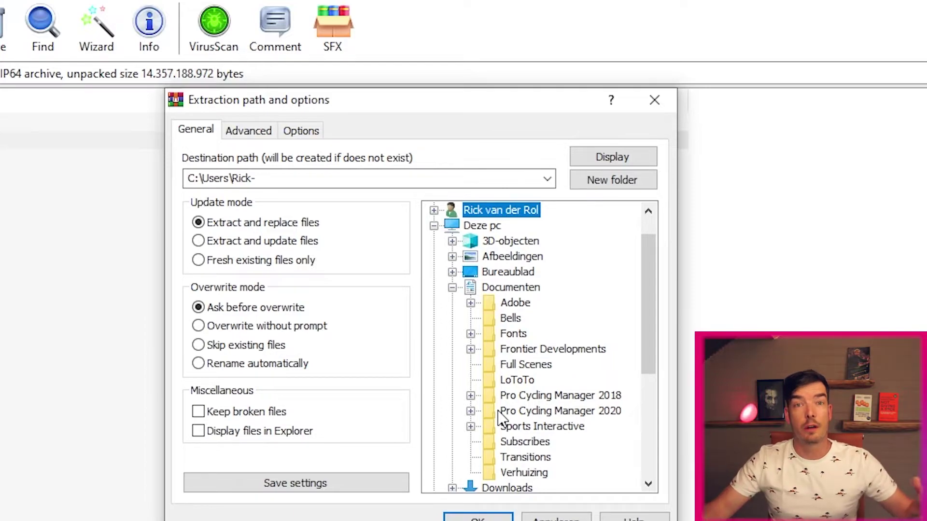
left_click(471, 427)
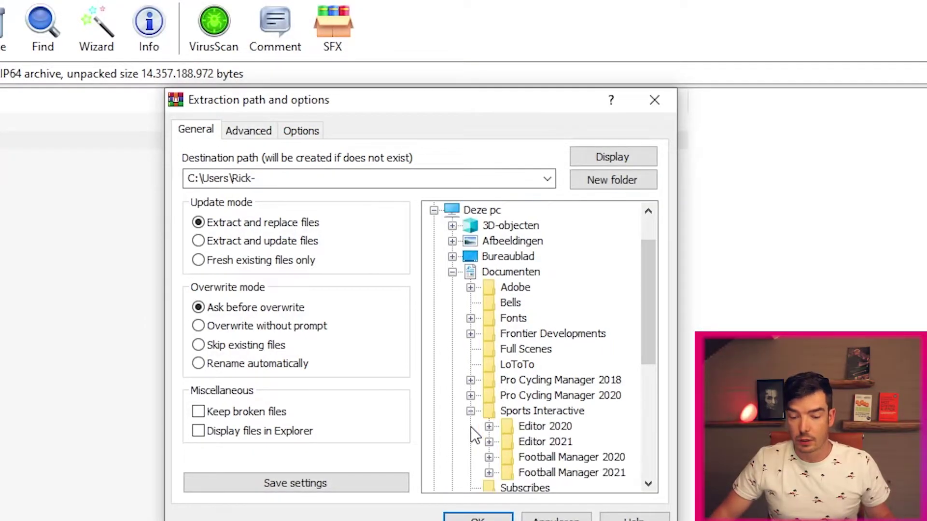
left_click(490, 472)
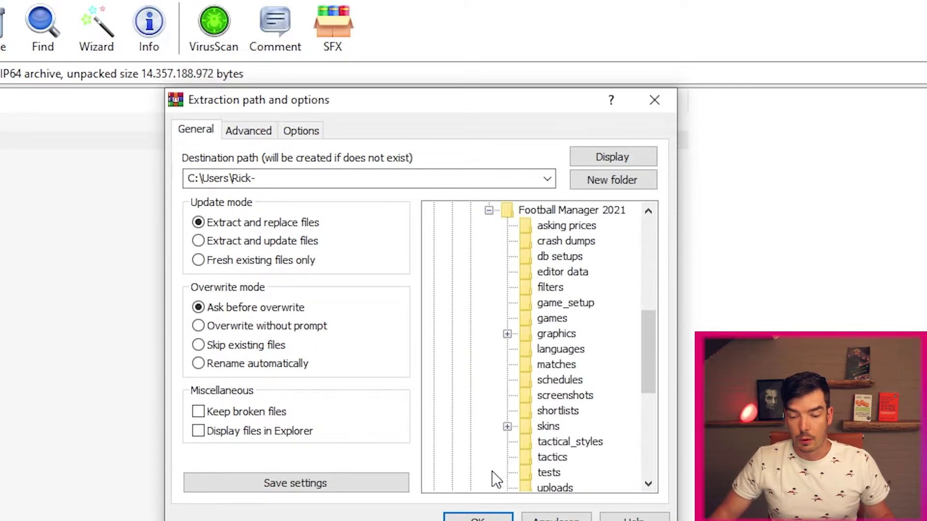
left_click(564, 341)
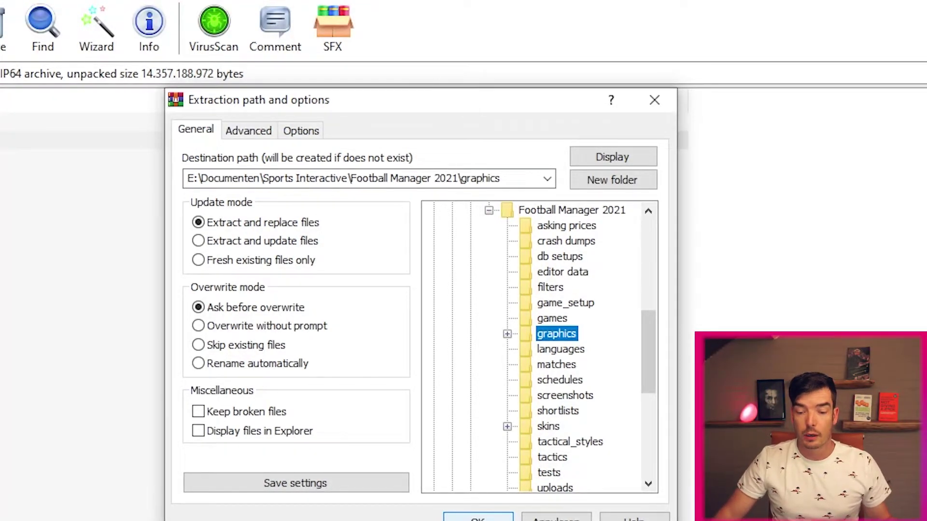
left_click(478, 518)
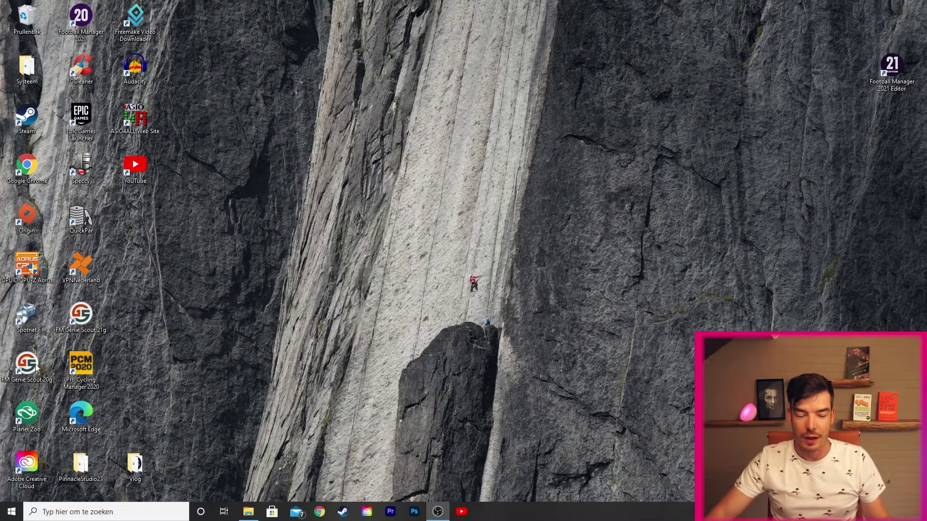
Step: Browse to Documenten\Sports Interactive\Football Manager 2021\graphics to confirm the extracted megapack
left_click(249, 513)
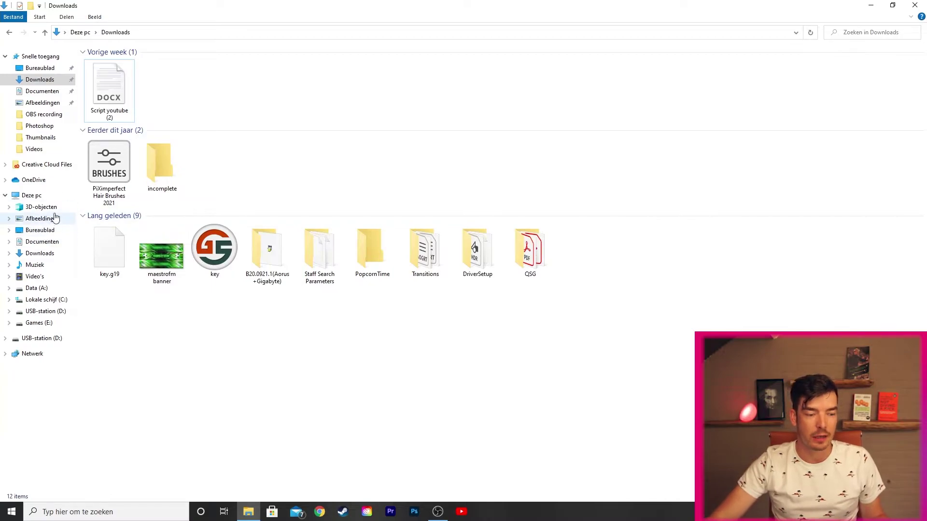
left_click(42, 243)
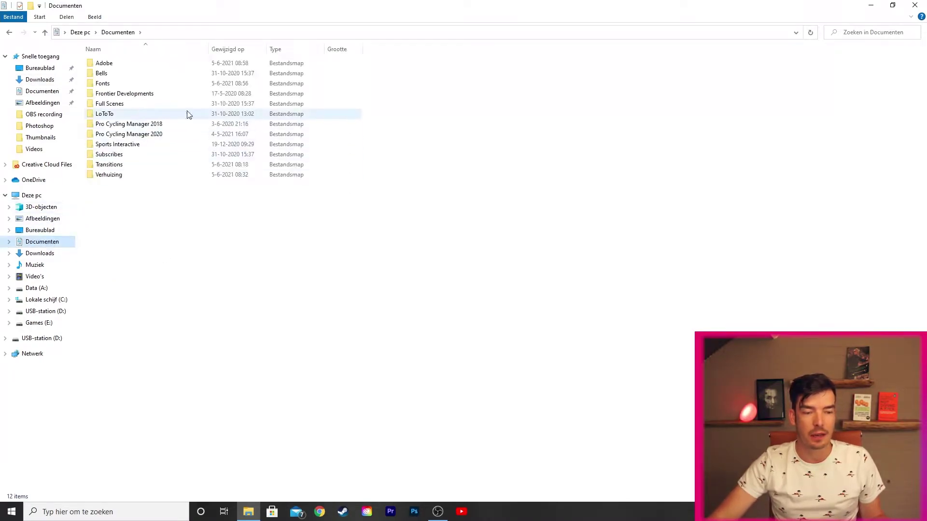
double_click(134, 146)
double_click(141, 94)
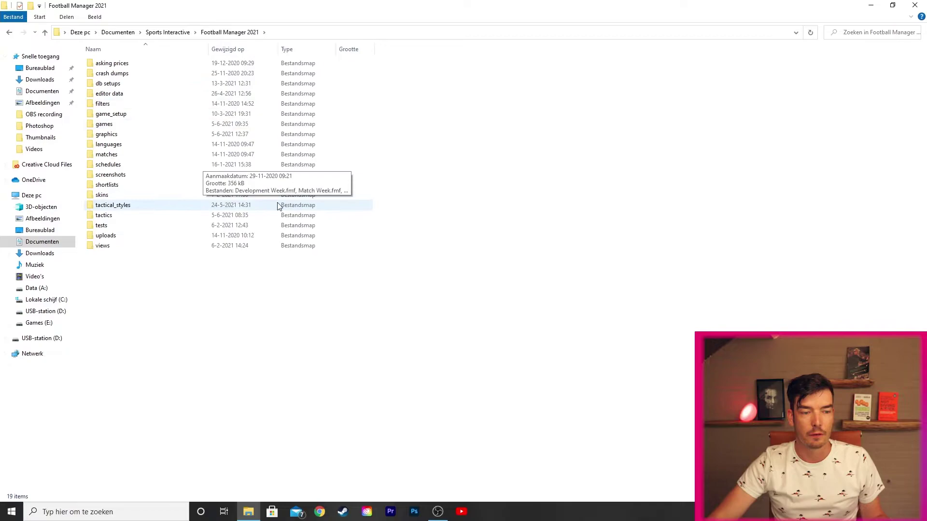
double_click(125, 136)
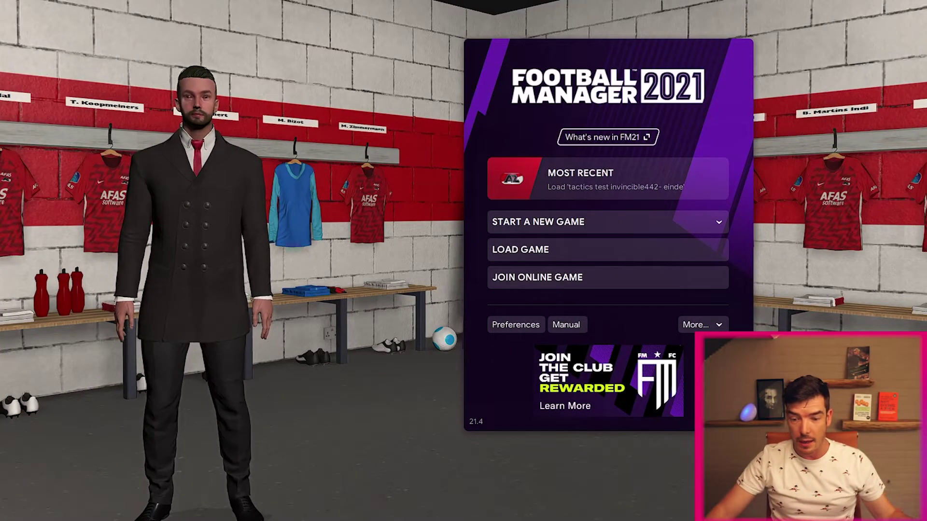
Step: Show the Interface settings on the Advanced preferences tab
left_click(507, 325)
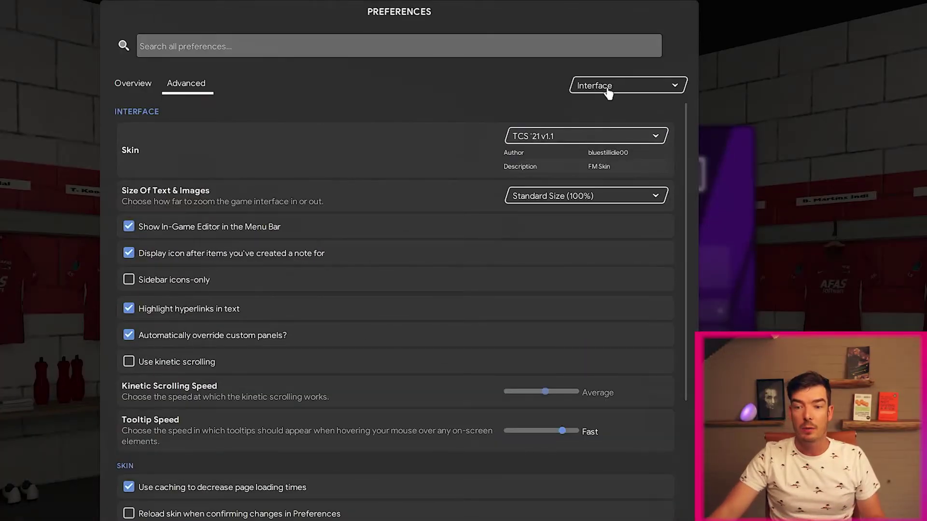
left_click(133, 83)
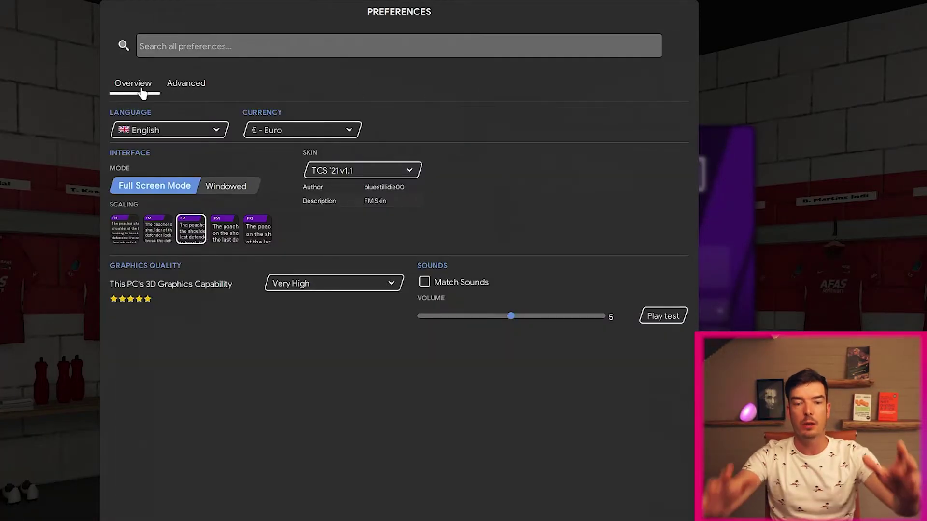
left_click(190, 87)
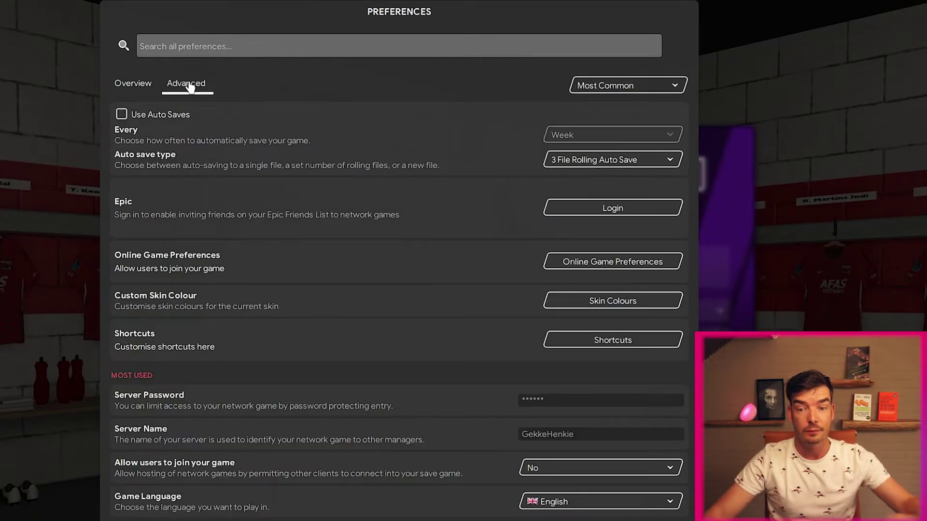
left_click(618, 89)
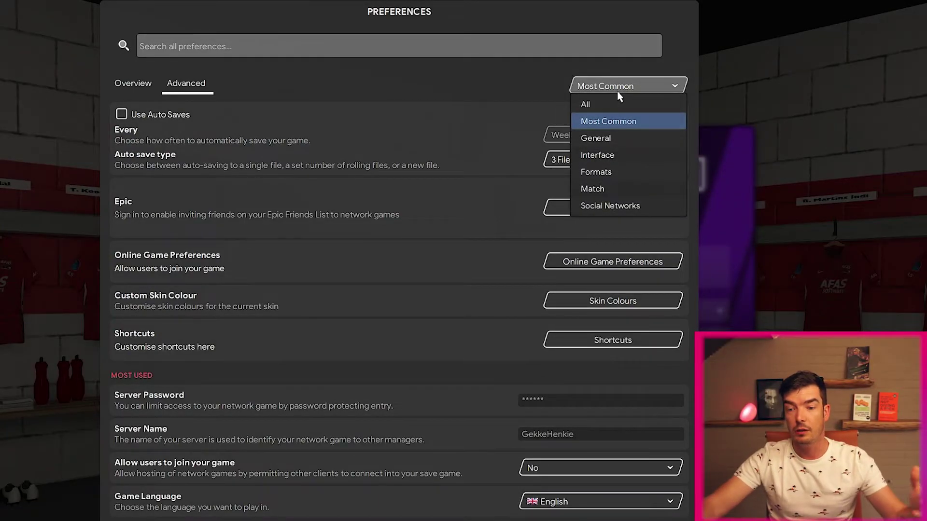
left_click(604, 160)
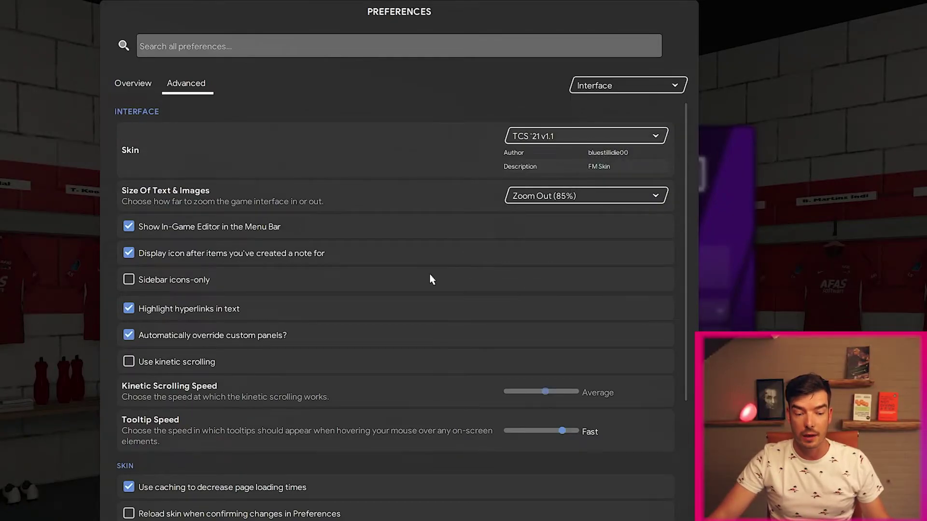
scroll(428, 282, "down", 3)
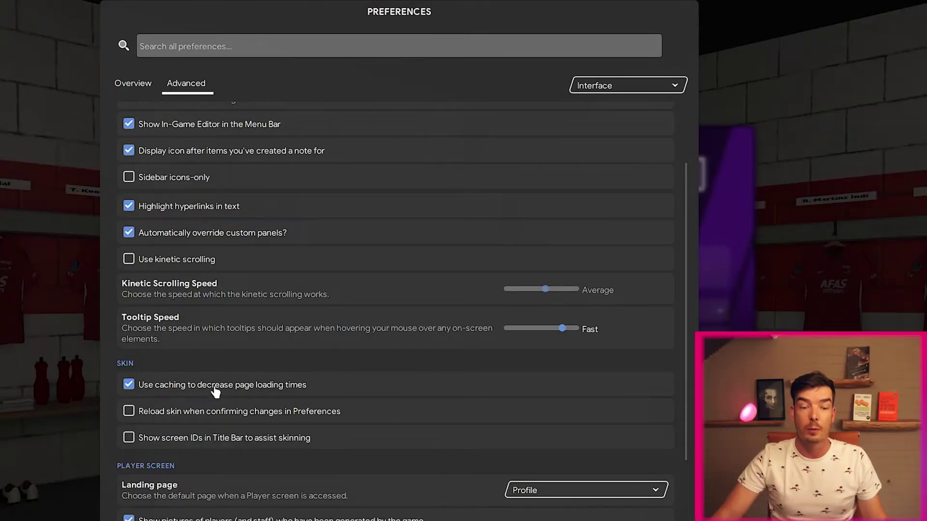
Step: Untick Use caching, tick Reload skin when confirming changes, and confirm
left_click(129, 386)
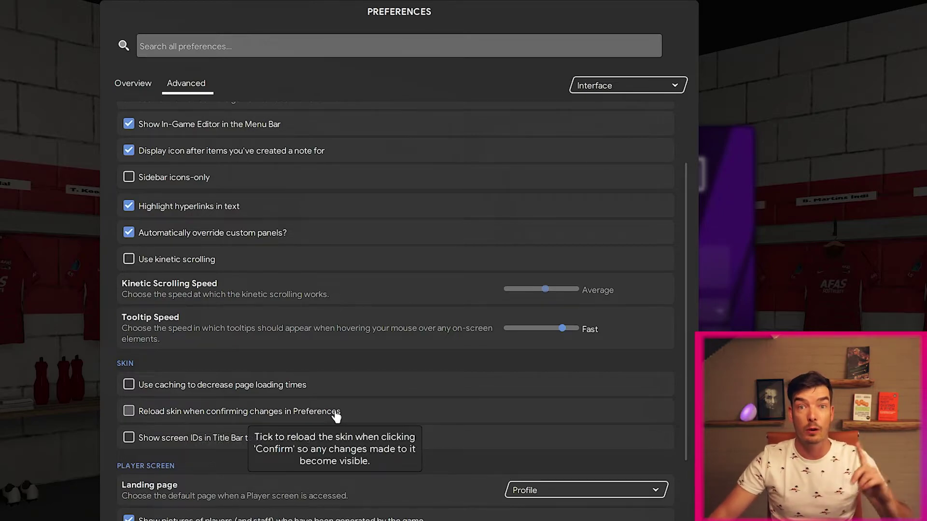
left_click(129, 411)
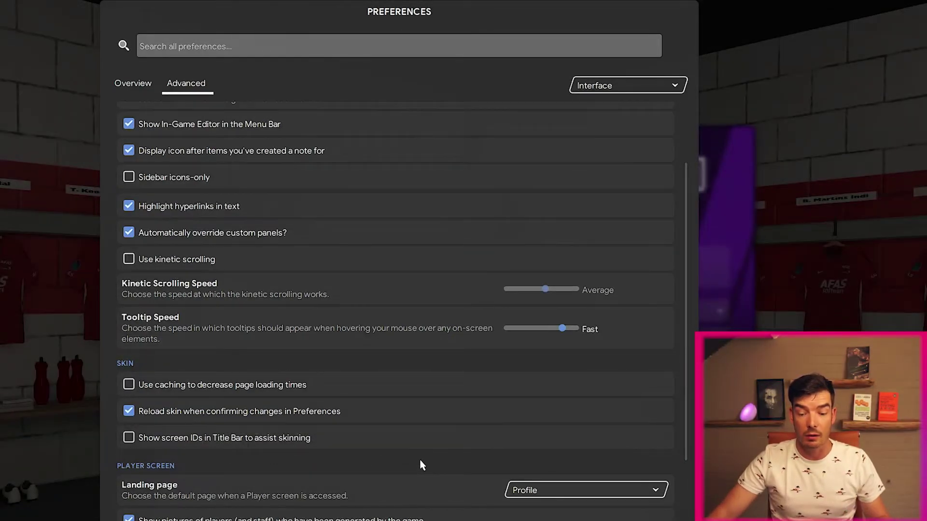
left_click(454, 507)
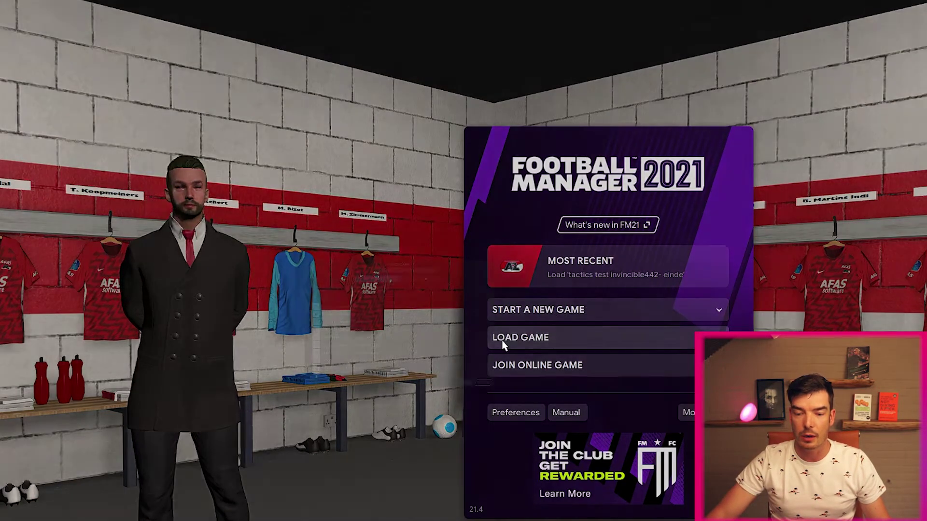
Step: Load the saved game 'Wonderkid - Sulemana season 1.5'
left_click(504, 341)
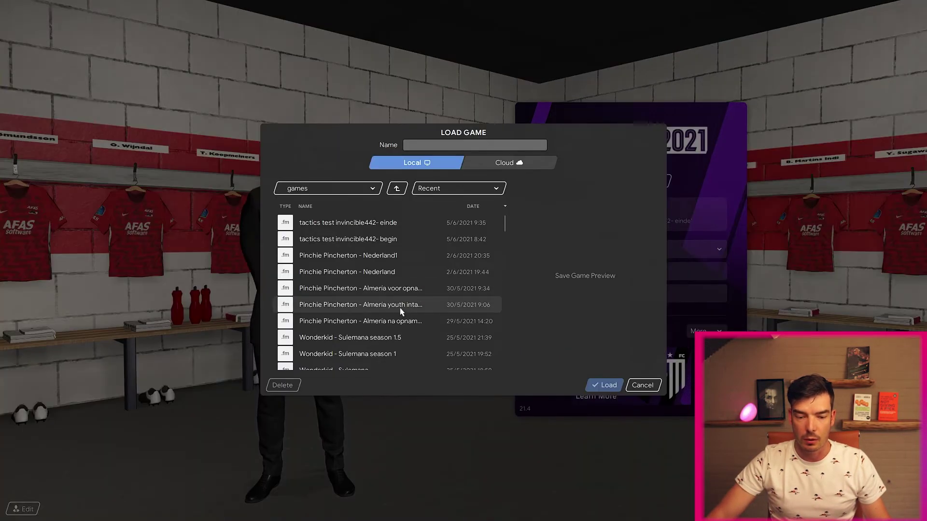
left_click(378, 340)
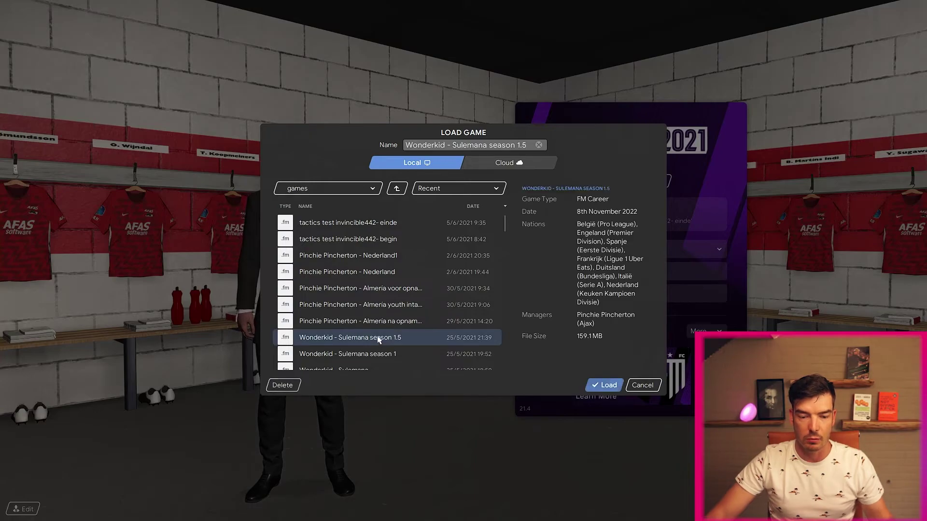
left_click(596, 385)
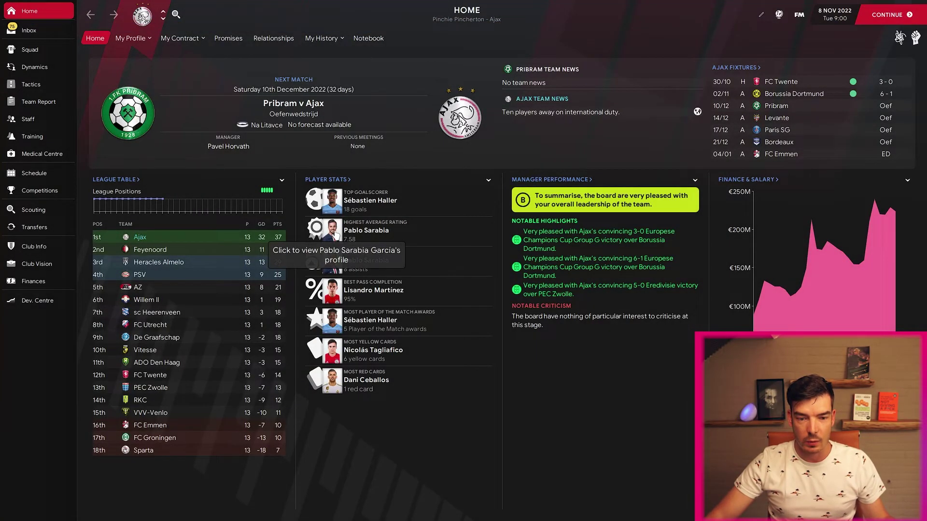
left_click(338, 257)
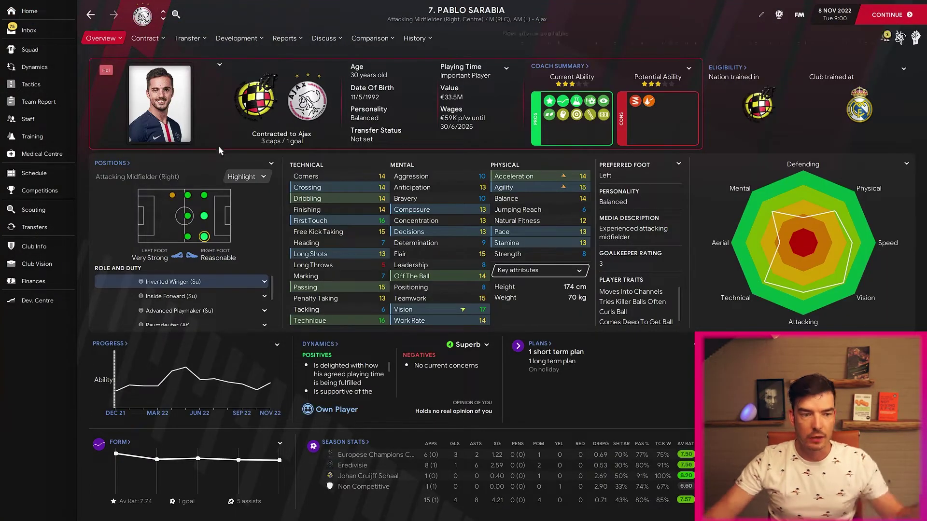